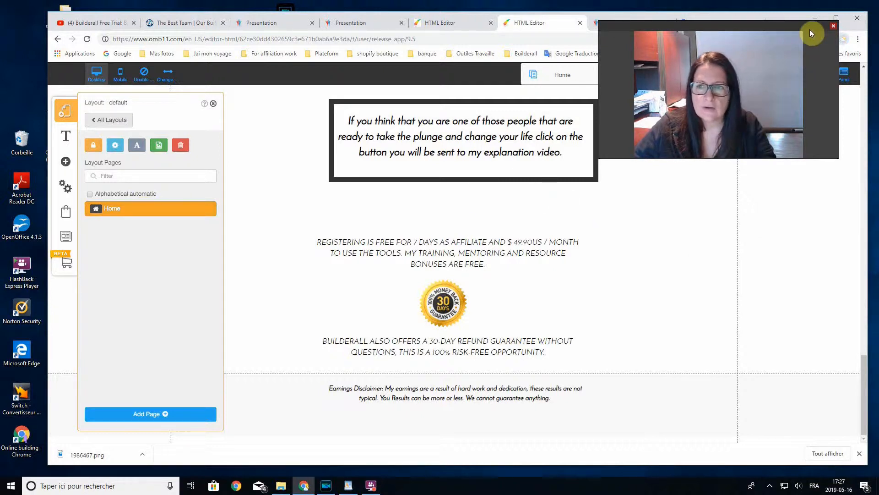
mouse_move(752, 26)
mouse_down()
mouse_move(786, 29)
mouse_move(769, 29)
mouse_up()
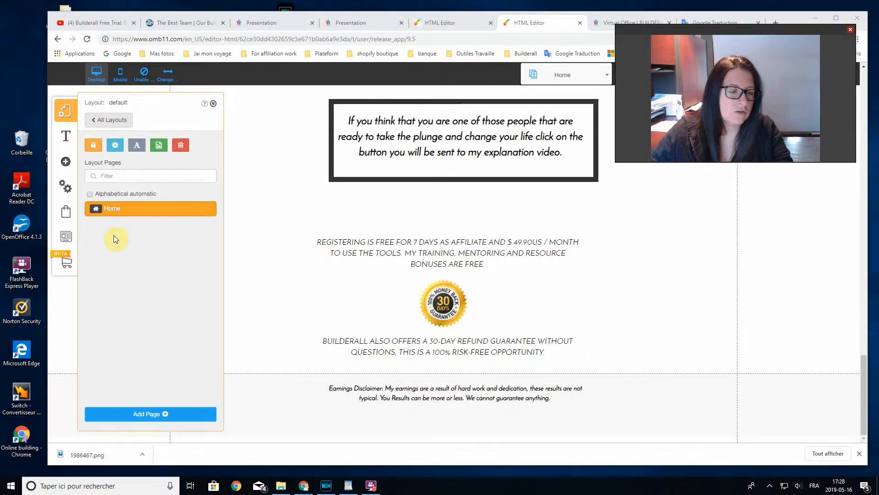
Step: Add a Disclaimer page to the default layout from the Legal page templates, keeping its template name
click(142, 416)
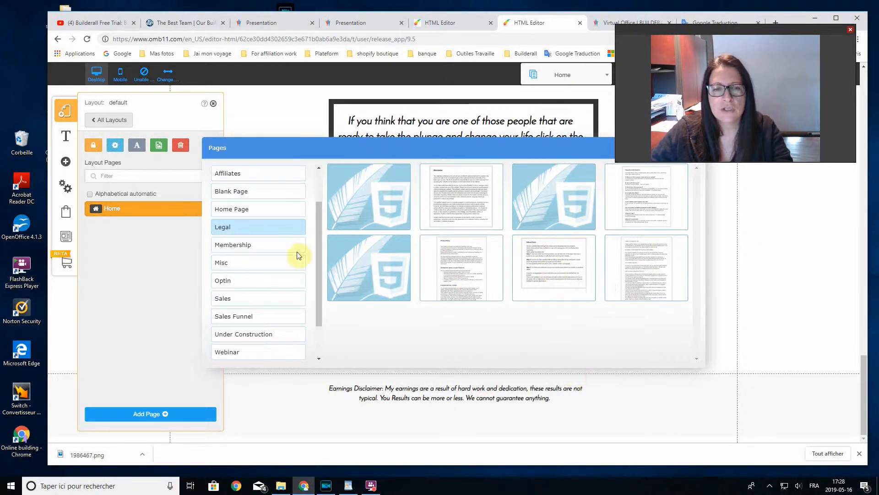
click(464, 190)
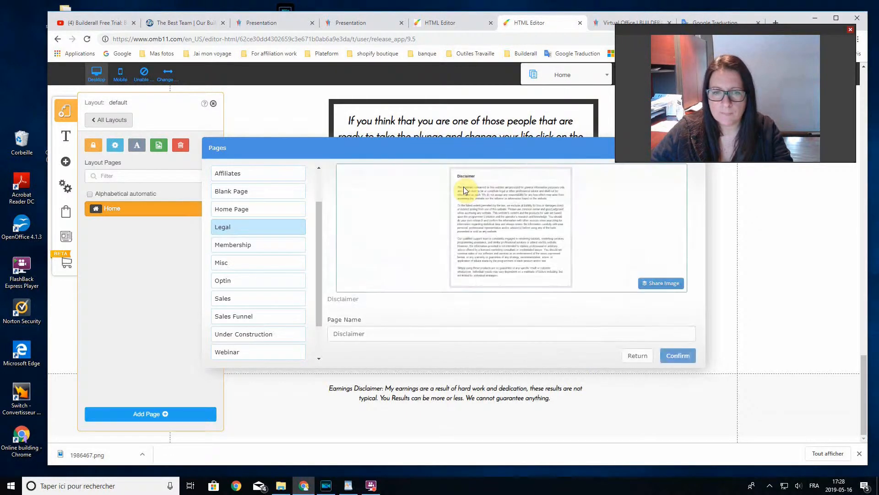
click(675, 361)
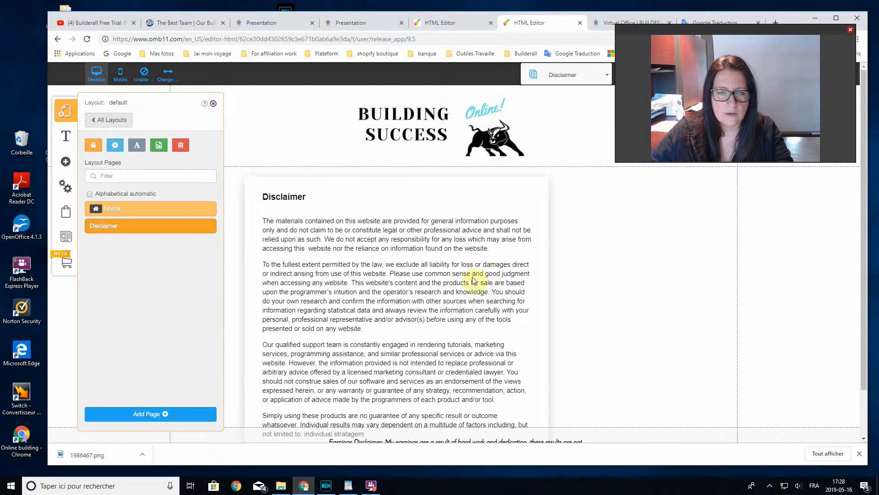
Step: Move the footer section of the Disclaimer page down until it sits clear below the disclaimer text box
click(481, 275)
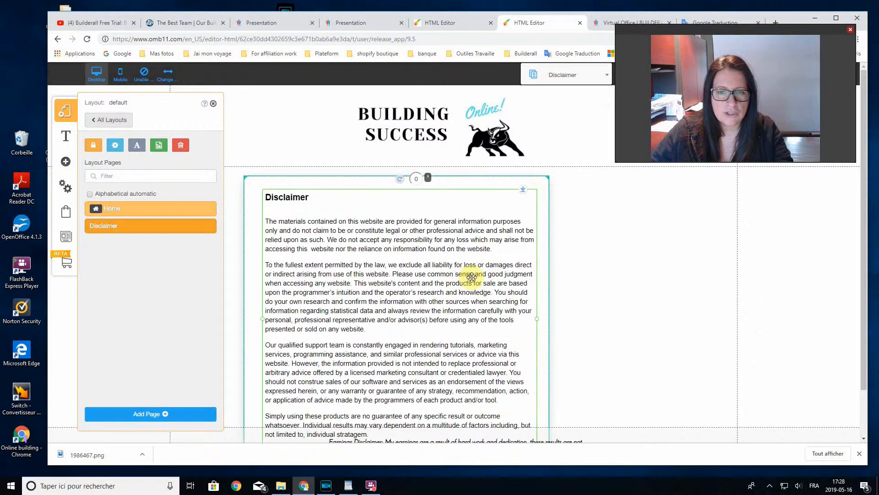
click(691, 271)
scroll(688, 276, down, 2)
drag(816, 380, 813, 435)
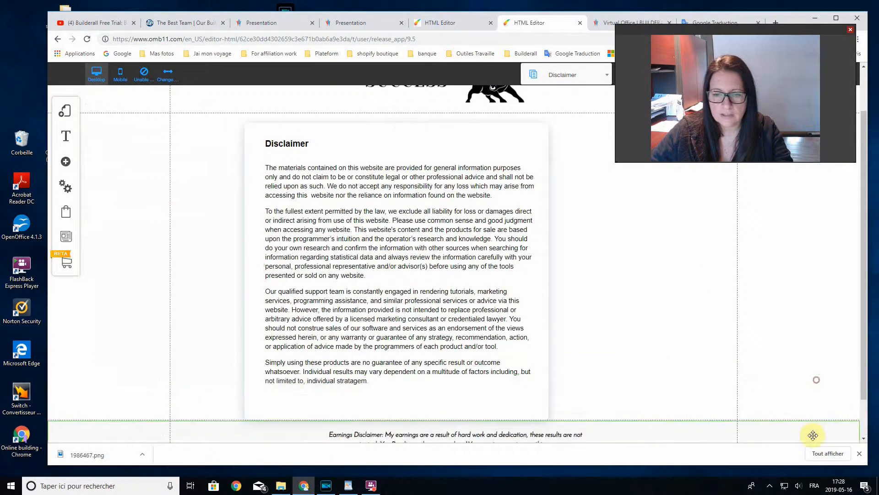
scroll(811, 304, down, 2)
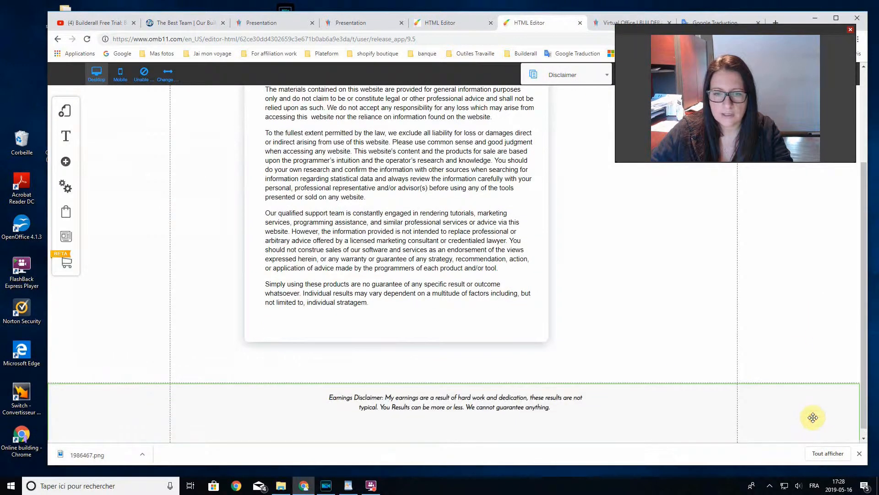
scroll(799, 356, up, 3)
scroll(798, 356, down, 3)
scroll(785, 353, up, 3)
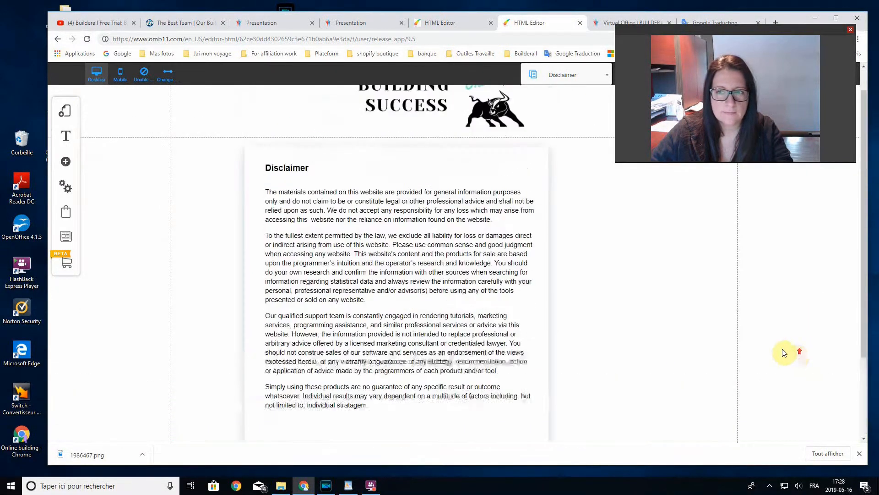
Step: Add a Privacy Policy page to the default layout from the Legal page templates, keeping its template name
click(68, 119)
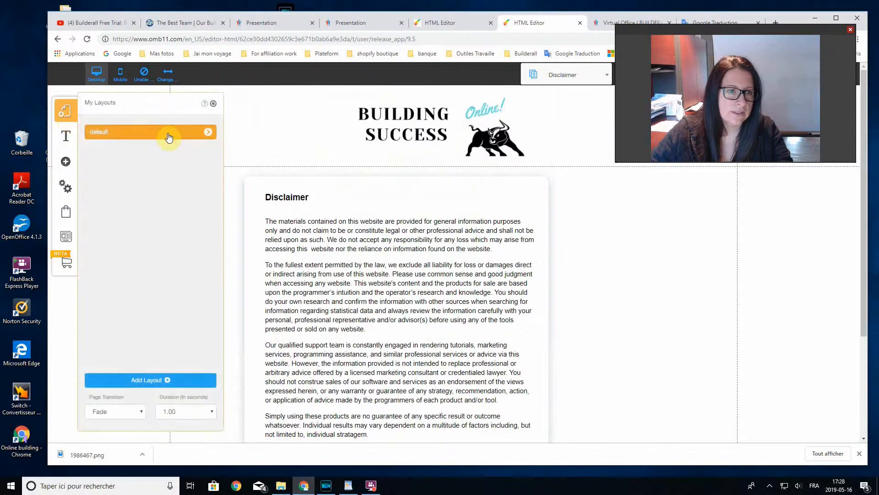
click(207, 134)
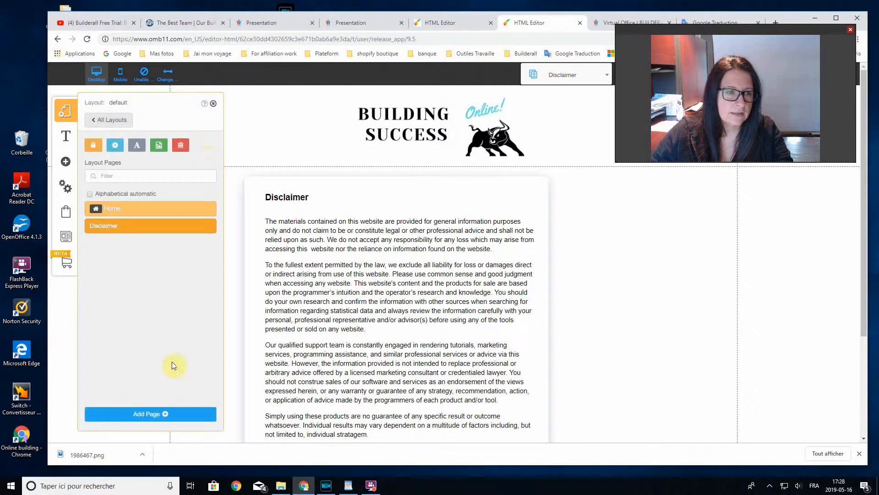
click(146, 414)
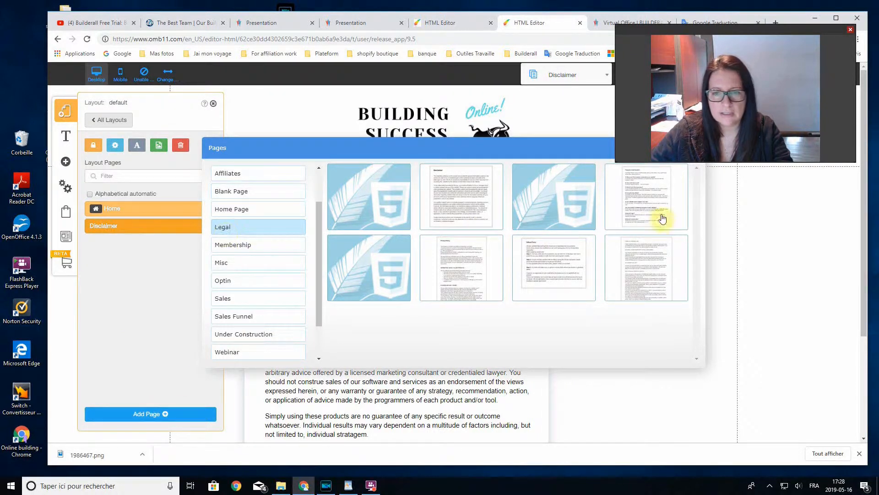
click(464, 273)
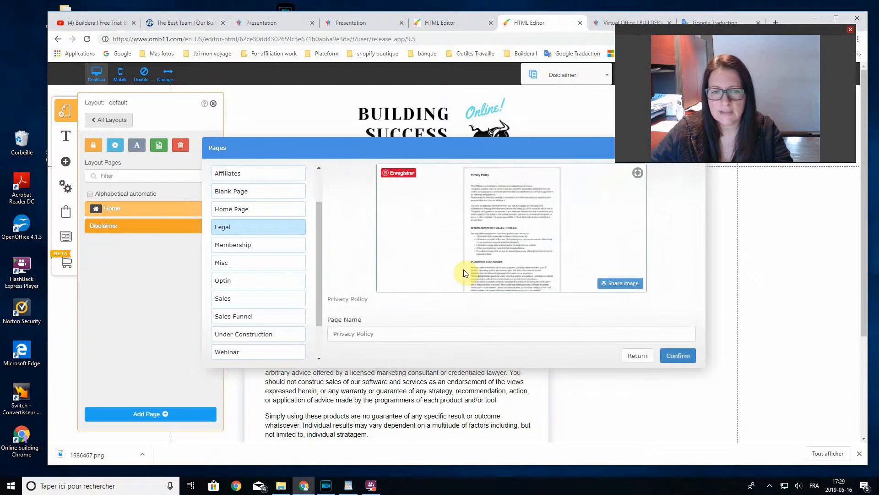
click(677, 356)
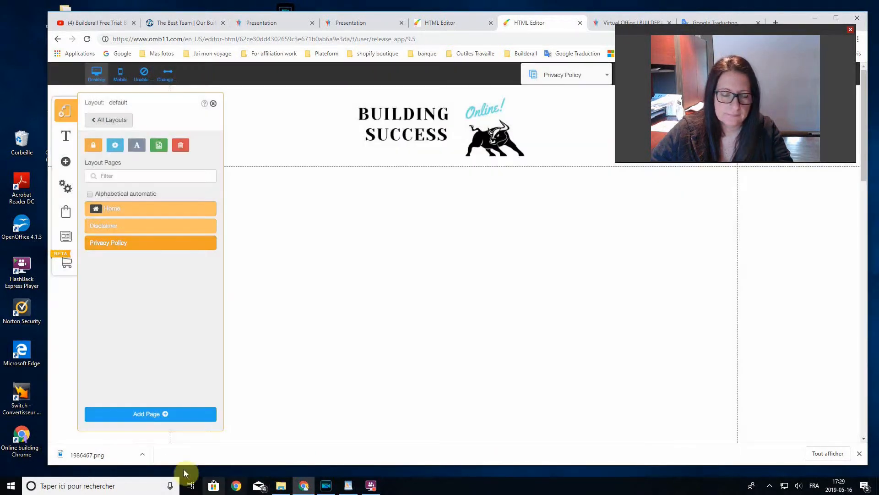
Step: Move the footer section of the Privacy Policy page down to the lower edge of the policy text box
scroll(806, 359, down, 10)
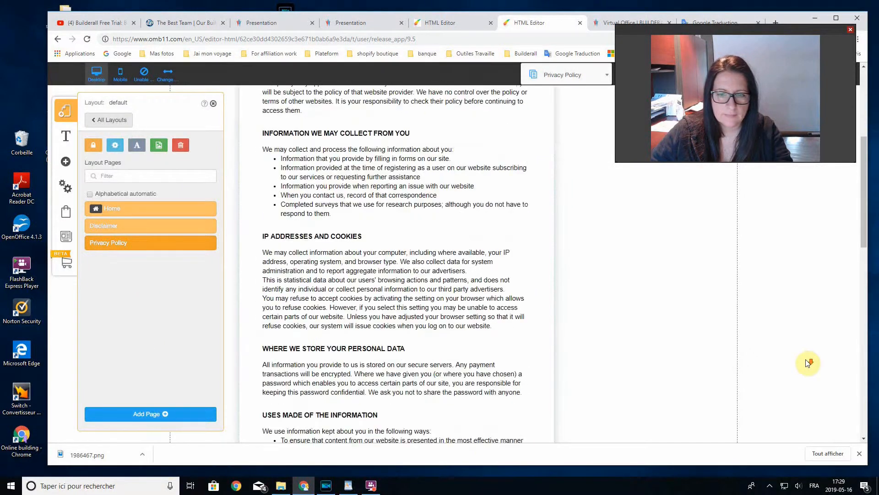
scroll(807, 362, down, 12)
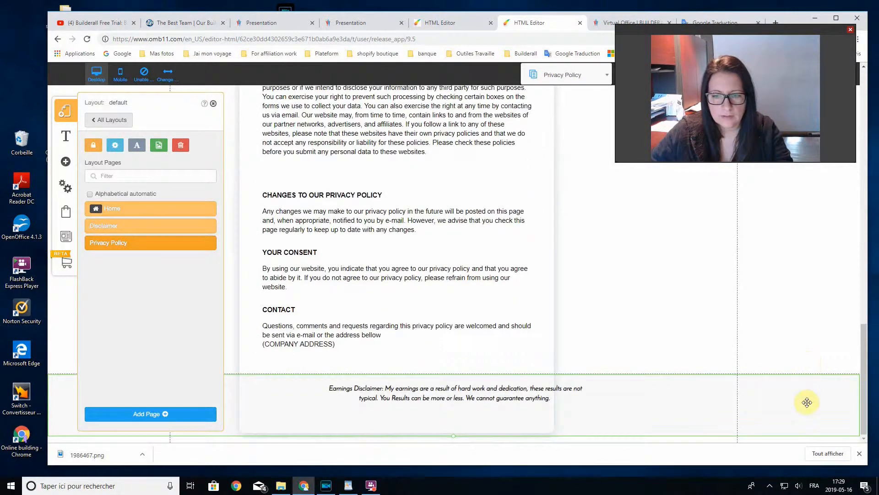
scroll(815, 403, down, 3)
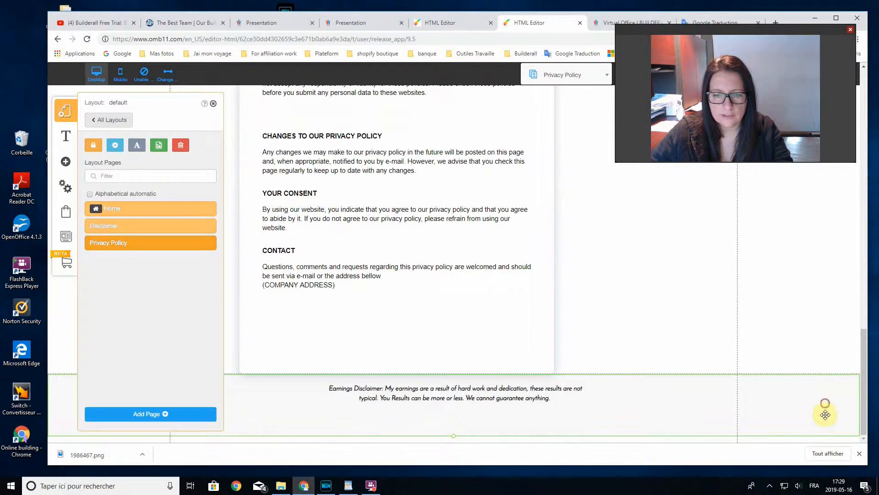
scroll(806, 403, up, 20)
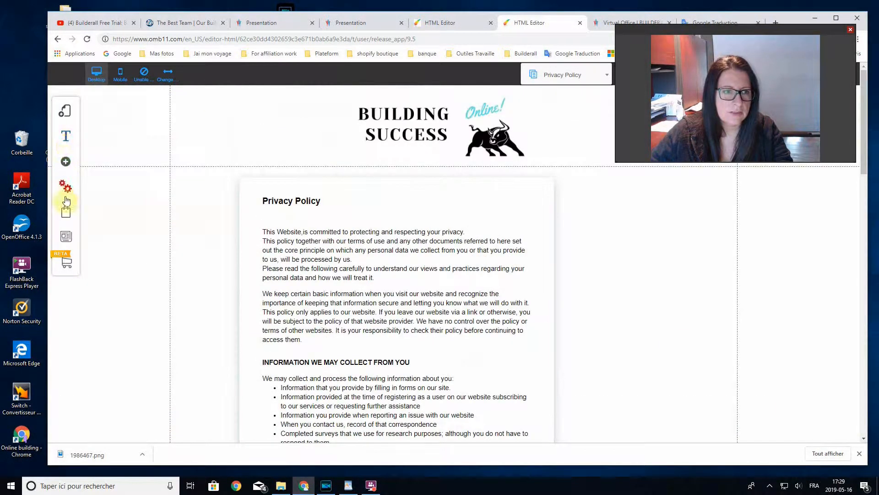
Step: Add a Terms Of Website Use page to the default layout from the Legal page templates
click(67, 118)
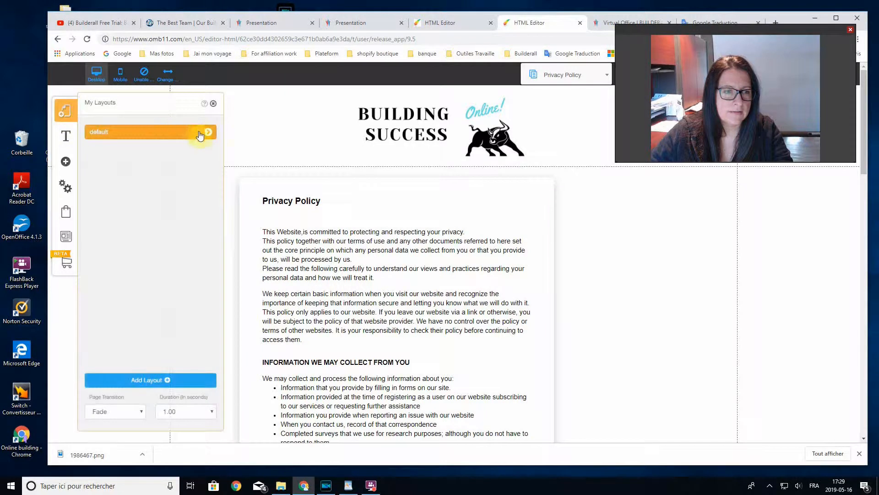
click(208, 133)
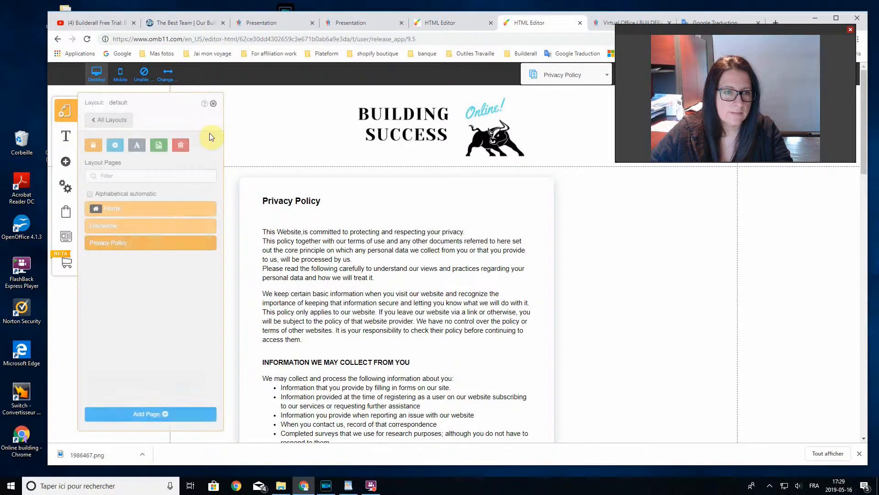
click(149, 415)
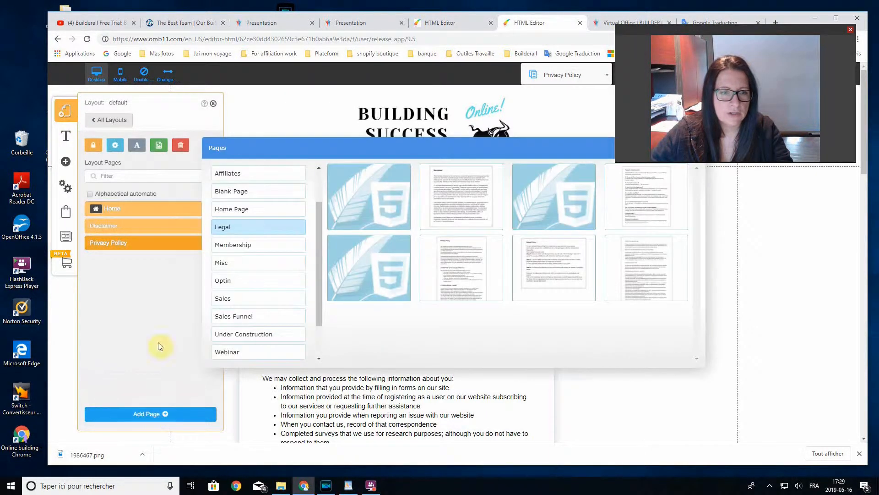
click(638, 265)
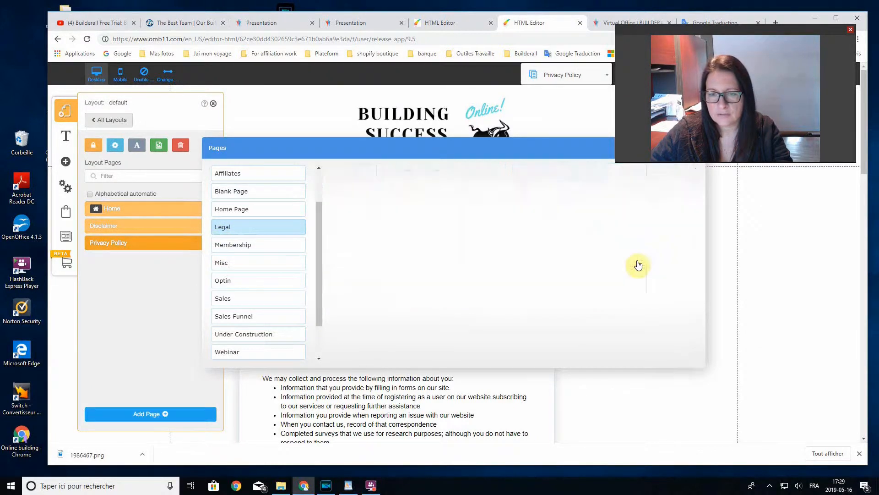
click(676, 360)
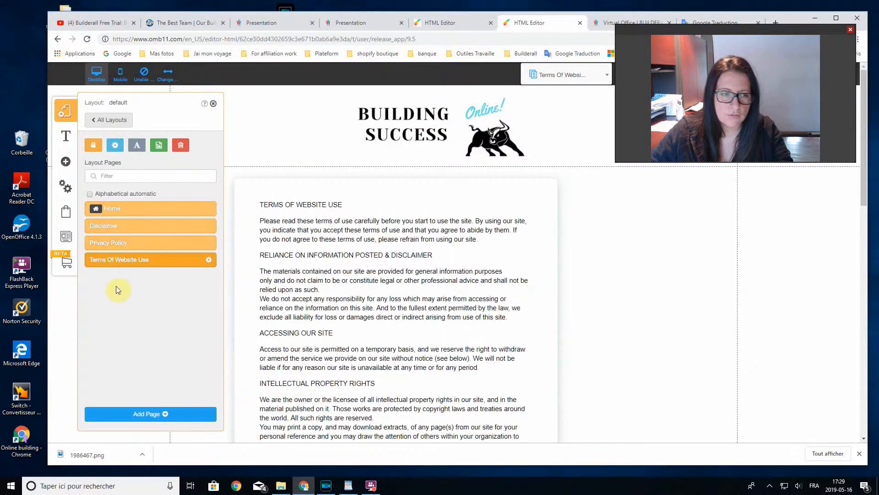
Step: Move the footer section of the Terms Of Website Use page down below the terms text box
scroll(765, 308, down, 15)
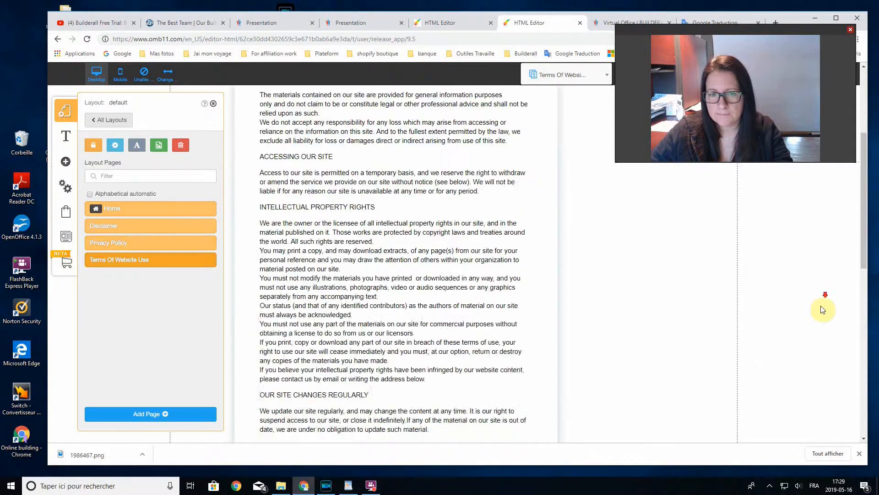
scroll(827, 317, down, 3)
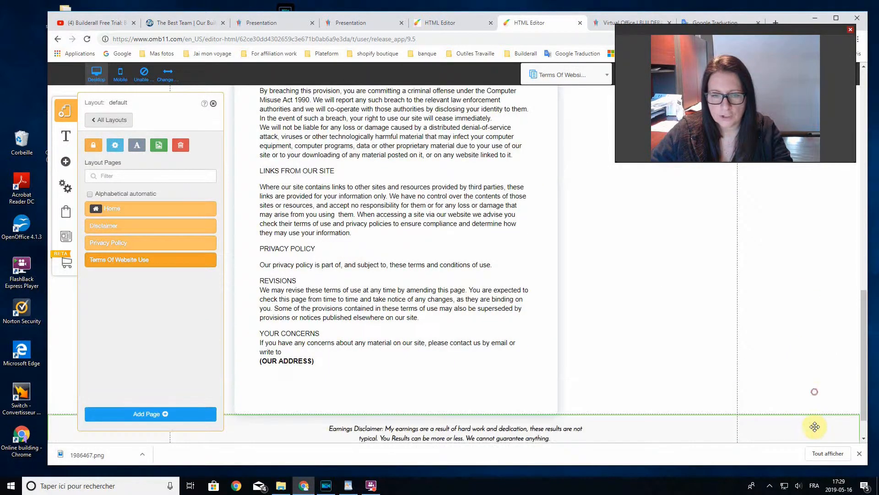
scroll(804, 359, up, 2)
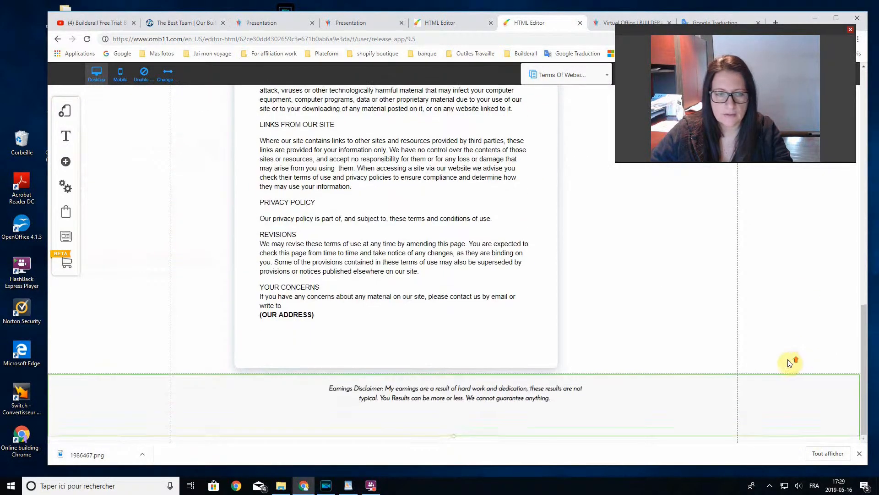
scroll(509, 271, down, 3)
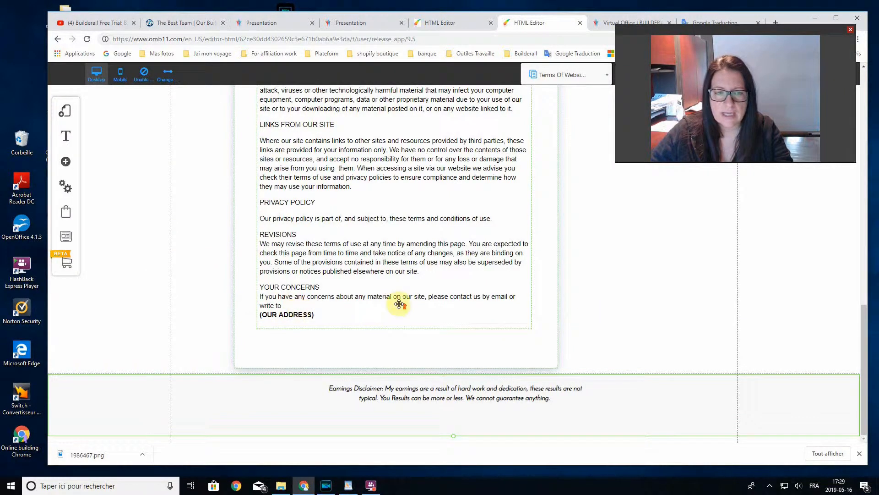
Step: Shift the terms text box sideways so it sits roughly centred under the Building Success Online logo
scroll(400, 303, up, 5)
scroll(400, 303, up, 10)
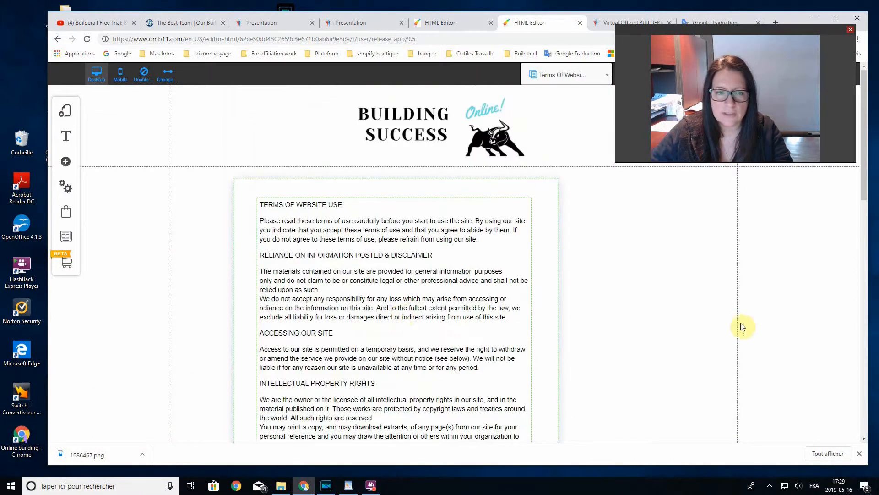
drag(545, 196, 590, 200)
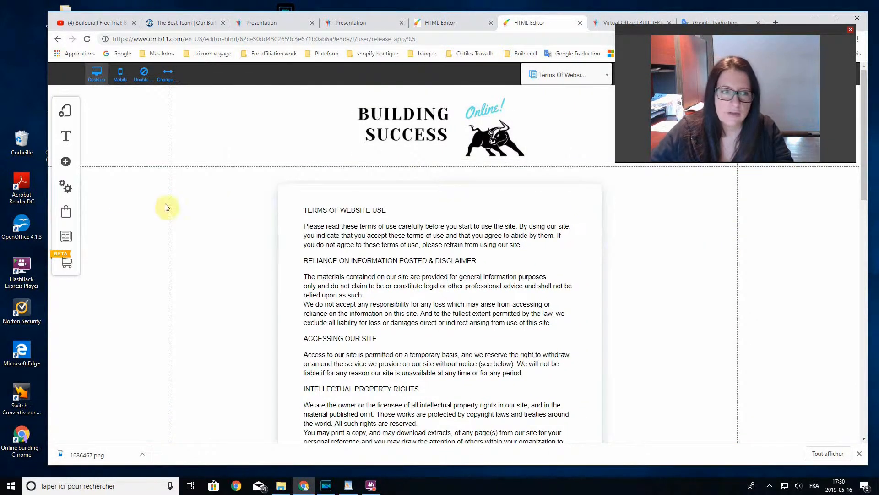
click(66, 113)
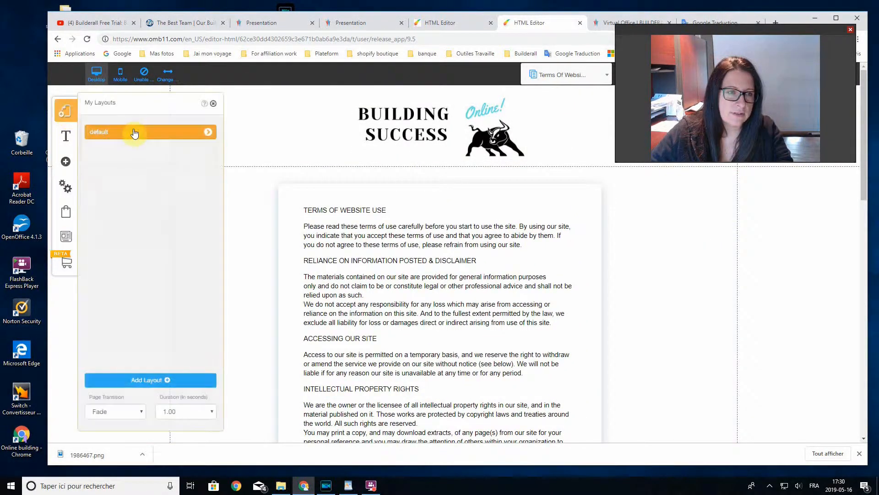
click(210, 134)
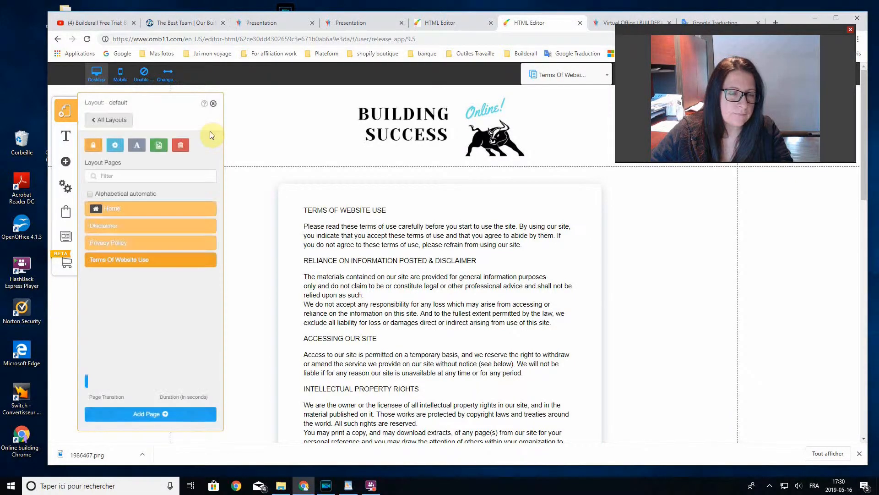
click(92, 120)
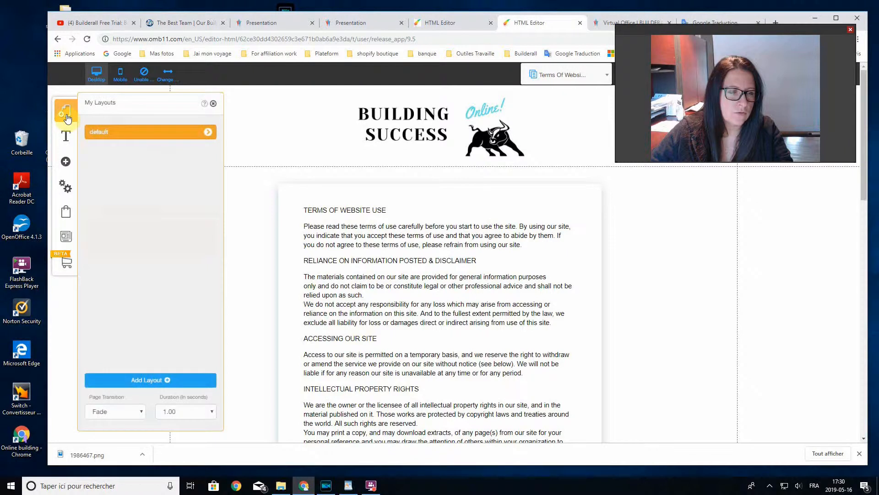
click(66, 115)
Step: Add an empty menu to the Terms Of Website Use page using the first Classic menu style
click(66, 162)
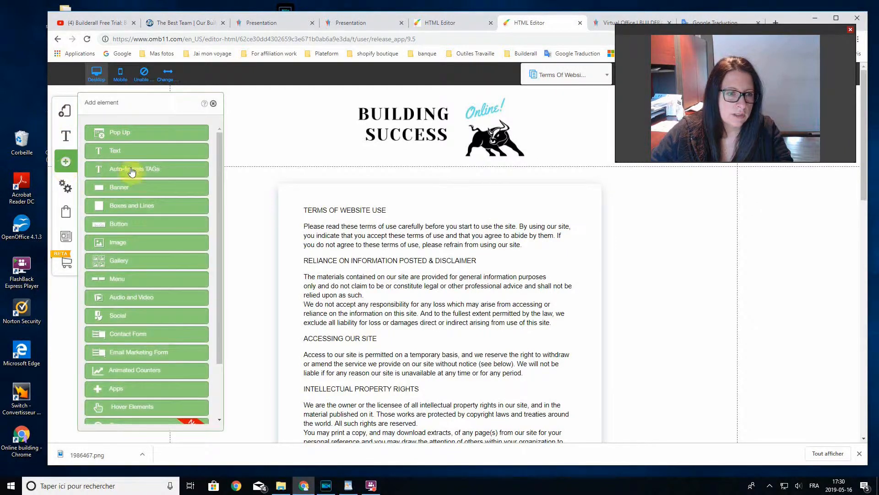
click(119, 280)
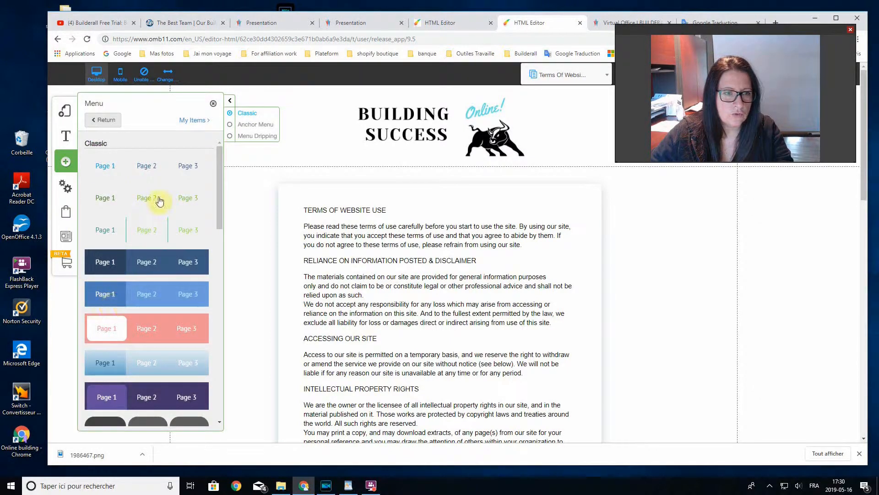
click(105, 169)
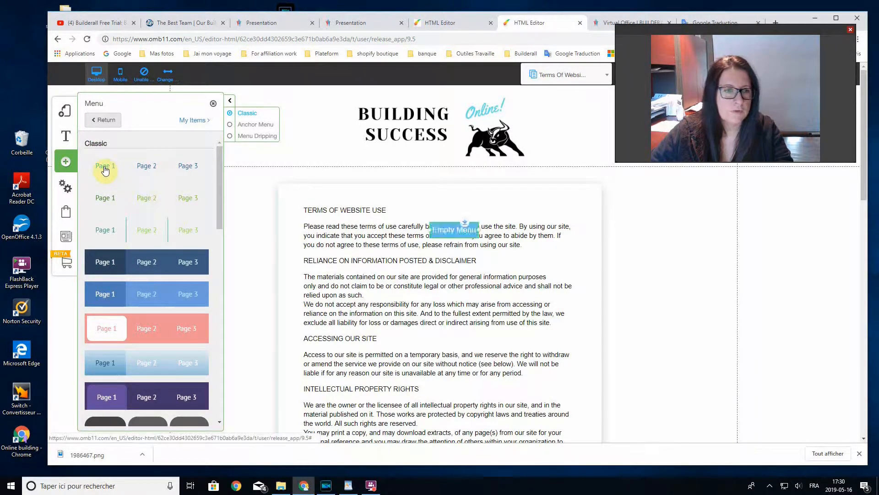
click(239, 198)
Step: Move the empty menu down the page into the footer, just below the Earnings Disclaimer text
scroll(607, 267, down, 4)
scroll(595, 261, up, 3)
drag(456, 183, 632, 401)
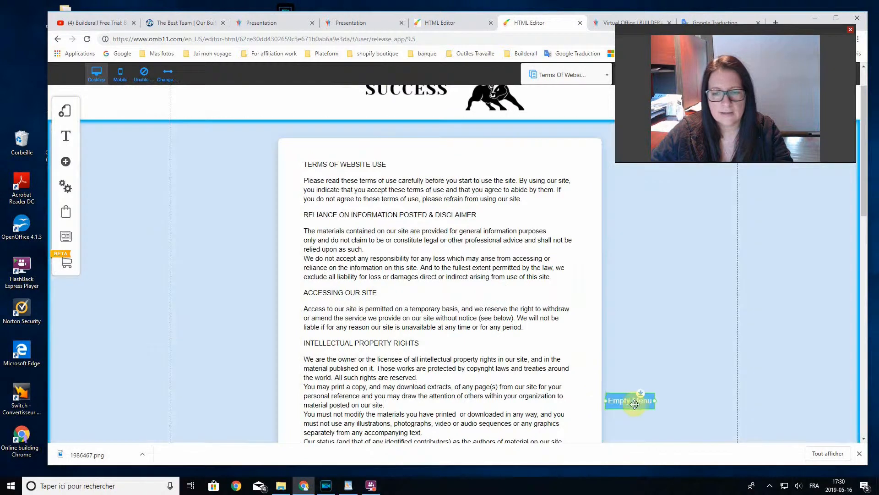
scroll(721, 375, down, 5)
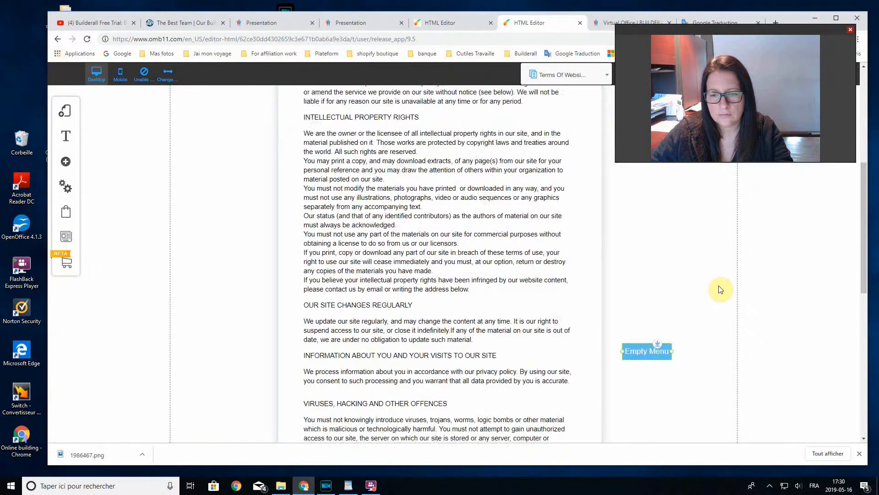
scroll(719, 286, down, 2)
drag(645, 251, 650, 426)
scroll(738, 294, down, 5)
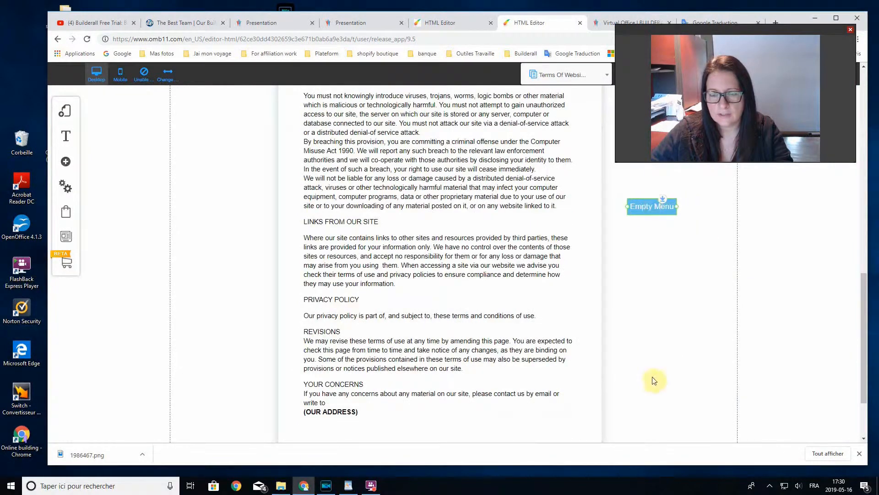
drag(650, 202, 642, 473)
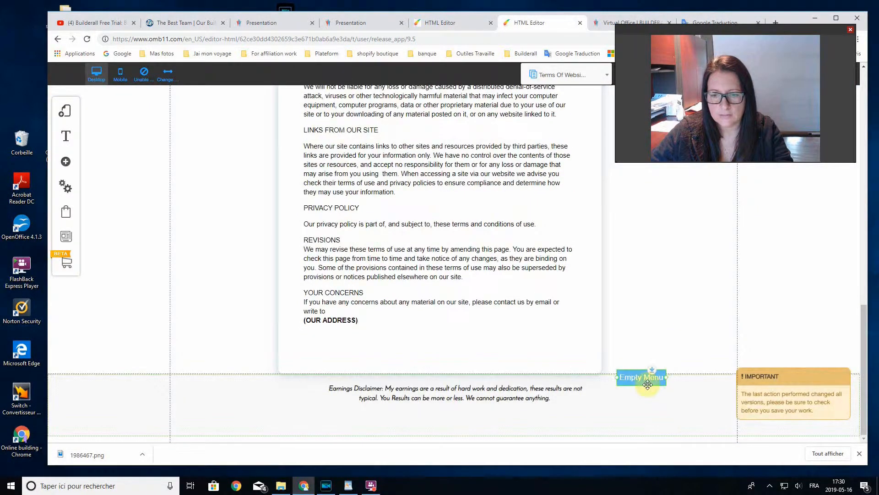
drag(642, 399, 470, 418)
Step: Fill the footer menu with the Disclaimer, Privacy Policy and Terms Of Website Use pages and centre it roughly under the Earnings Disclaimer
click(471, 418)
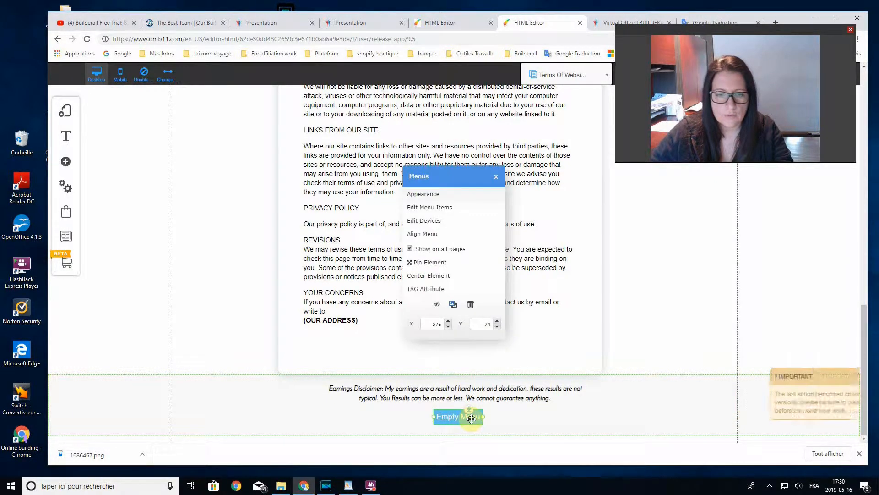
click(430, 208)
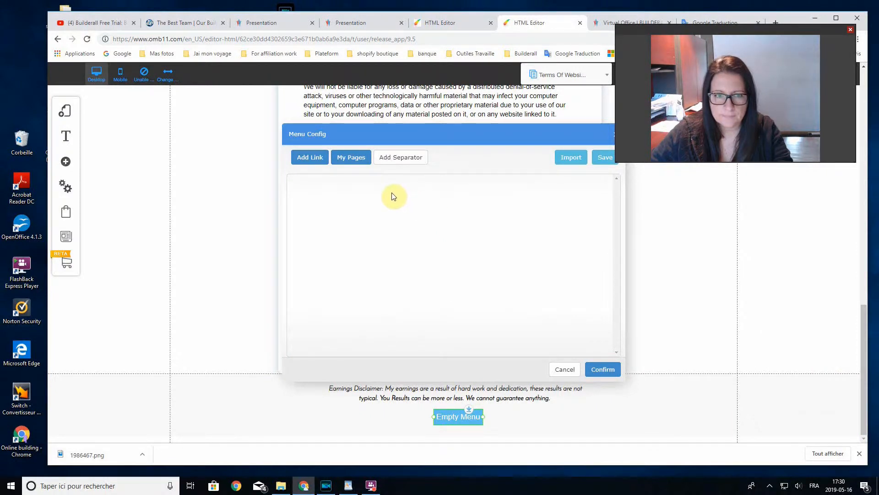
click(354, 161)
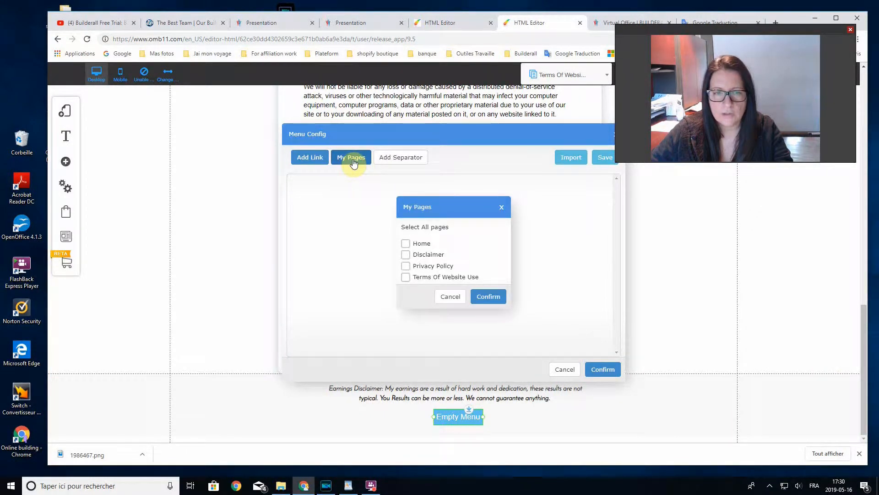
click(408, 267)
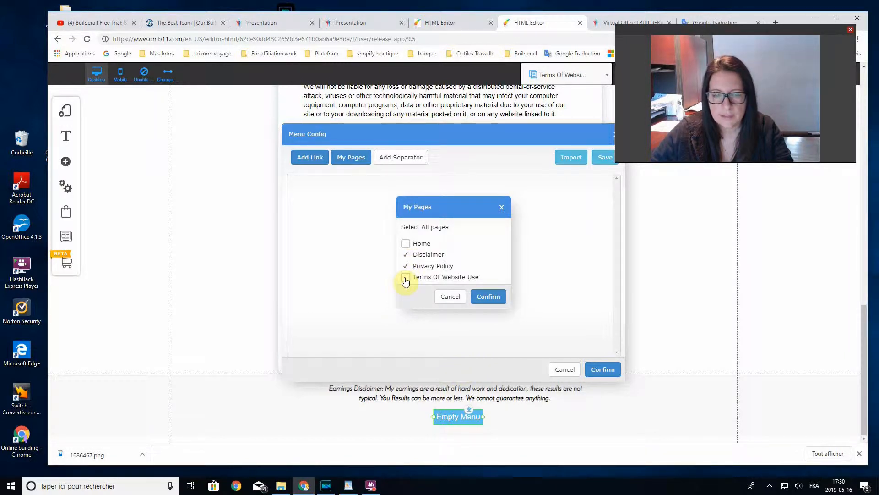
click(406, 278)
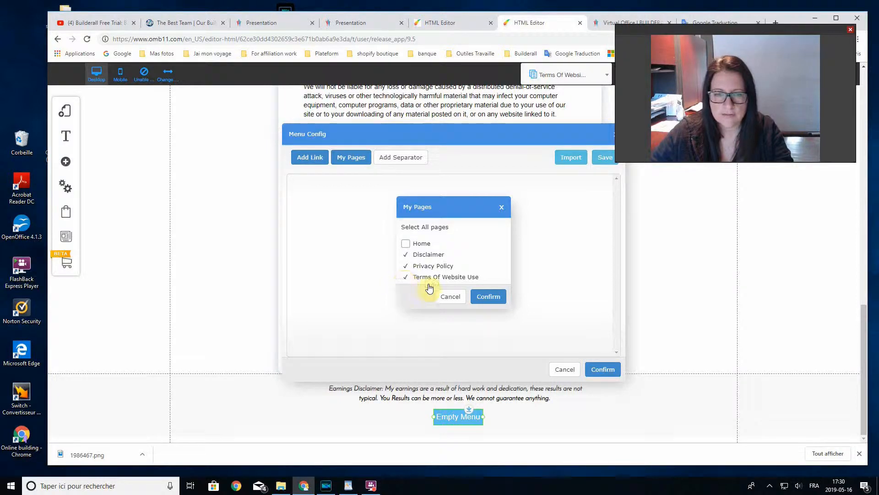
click(488, 297)
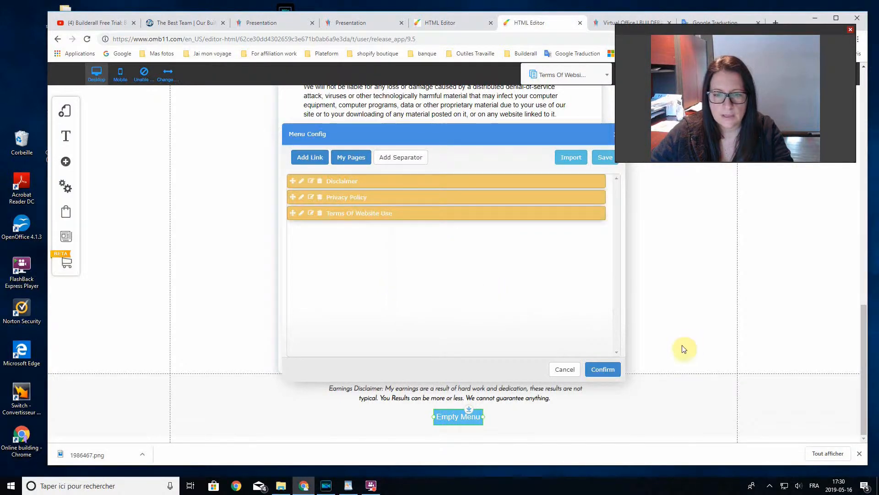
click(616, 373)
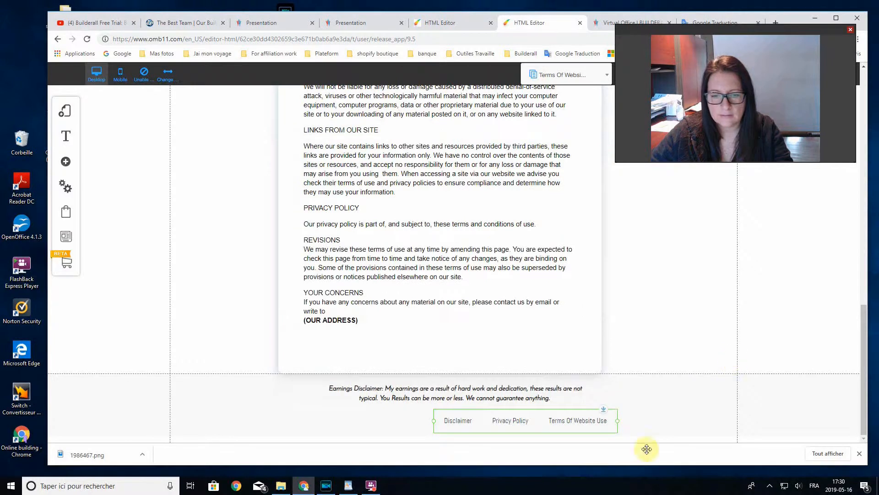
drag(566, 415, 491, 412)
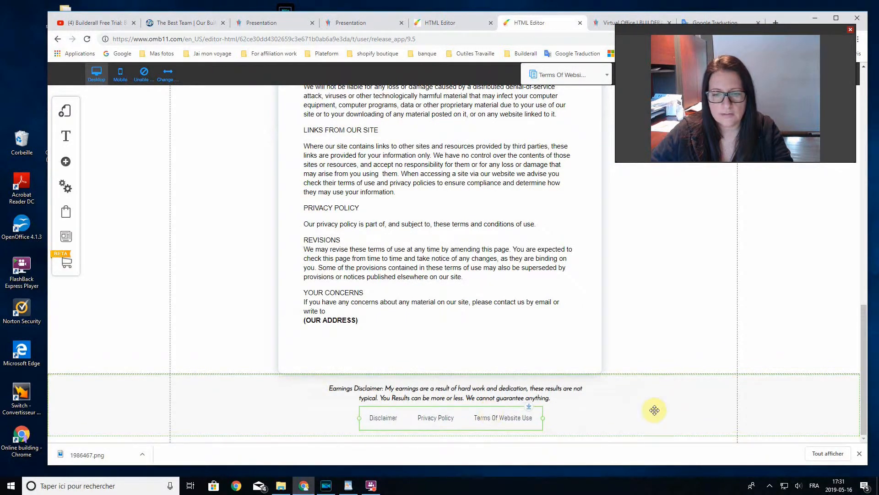
Step: Save the default layout with its Terms Of Website Use, Privacy Policy, Disclaimer and Home pages
scroll(667, 401, up, 6)
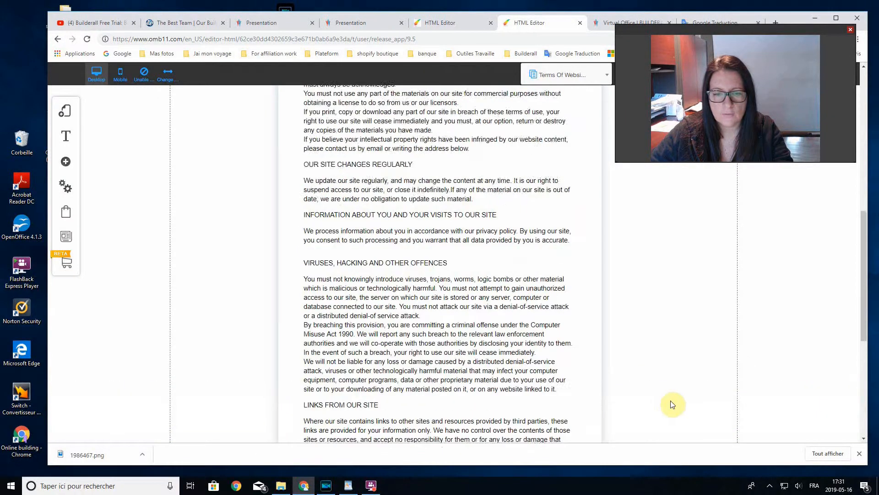
scroll(672, 398, up, 10)
drag(776, 29, 788, 288)
click(820, 81)
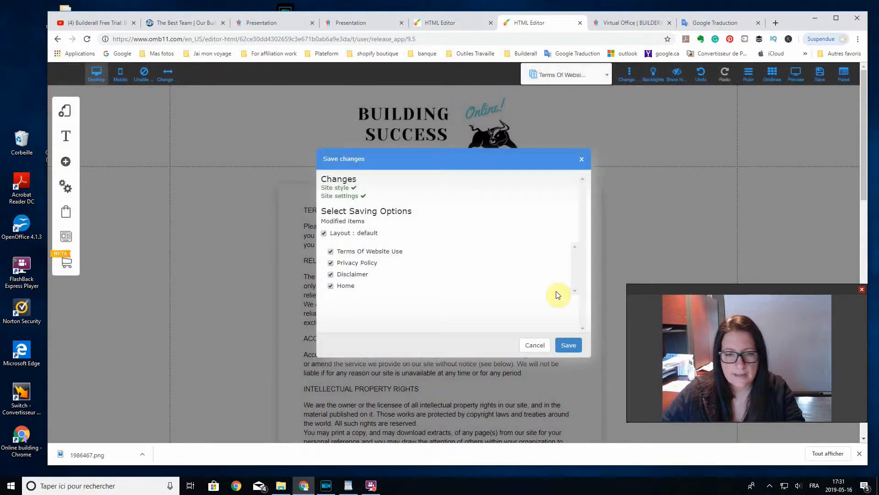
click(569, 345)
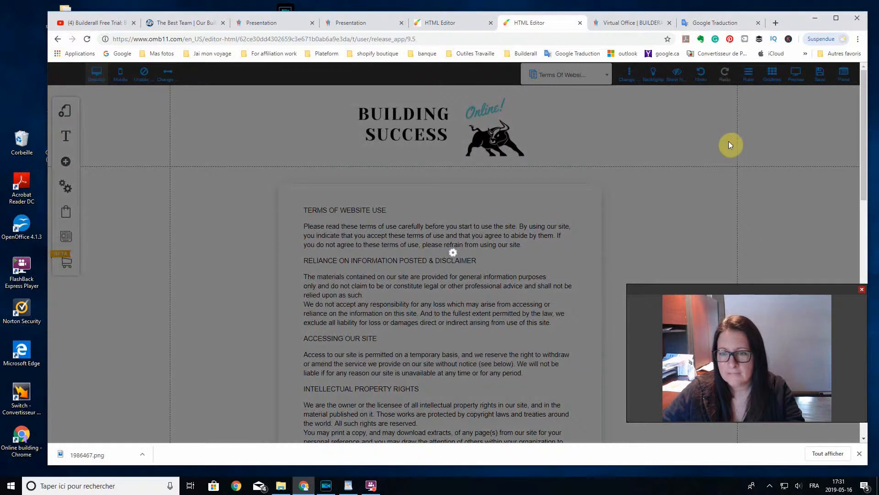